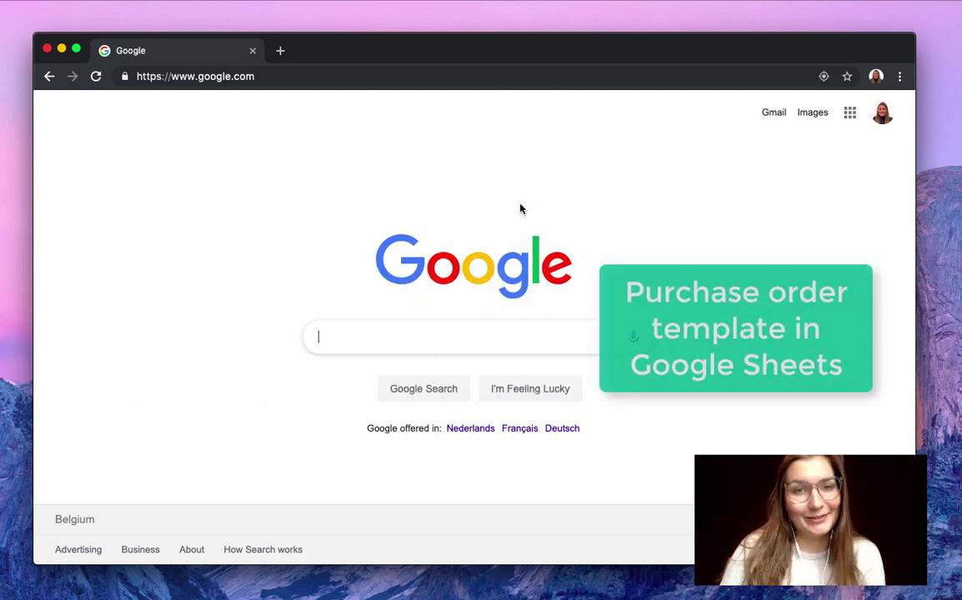
Load app.sheetgo.com/templates from Chrome's address bar
left_click(225, 76)
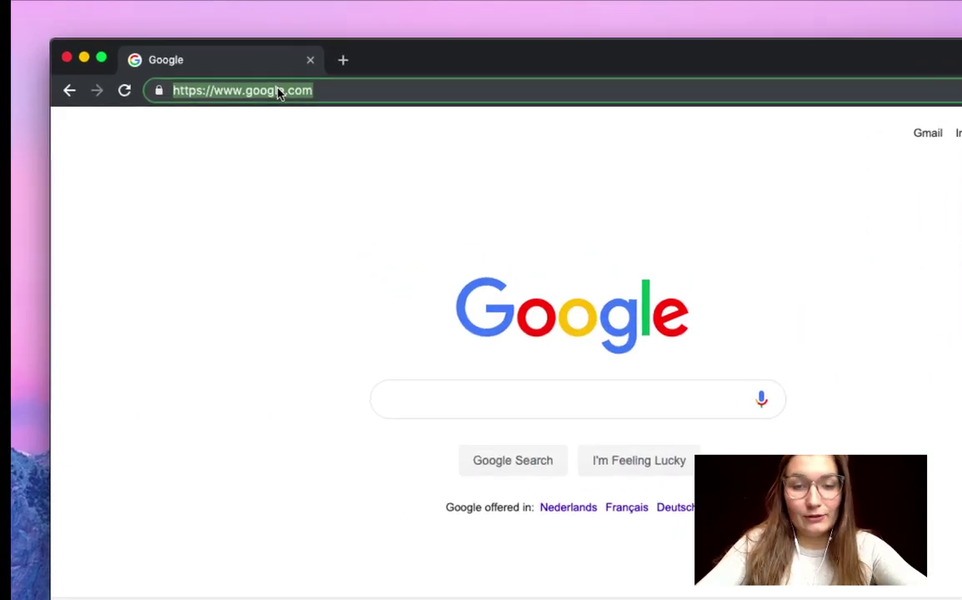
type("app.sheetgo")
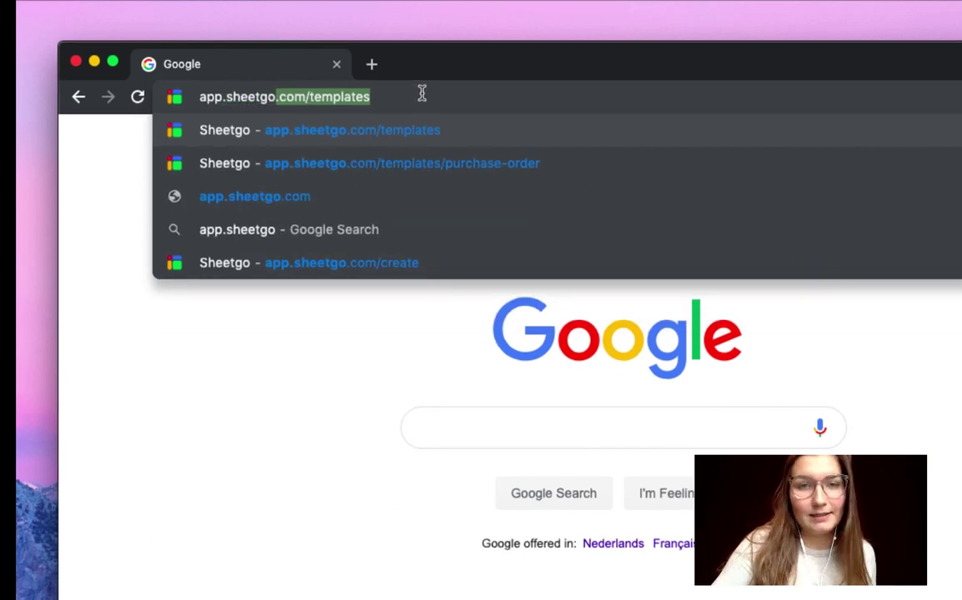
key("Return")
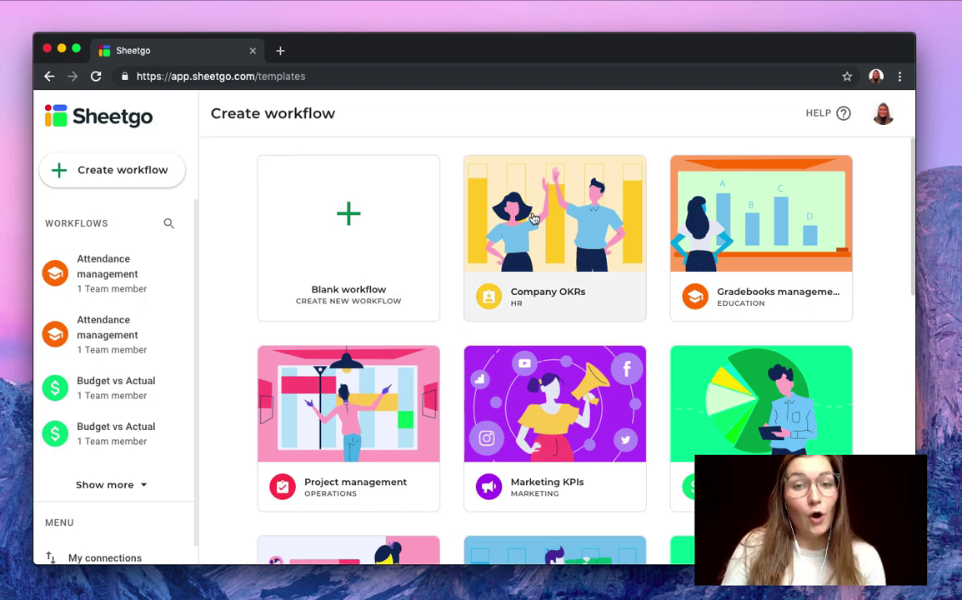
Scroll the template grid down to Inventory lending, Budget vs Actual, Cash flow and Purchase order management
scroll(510, 286, "down", 10)
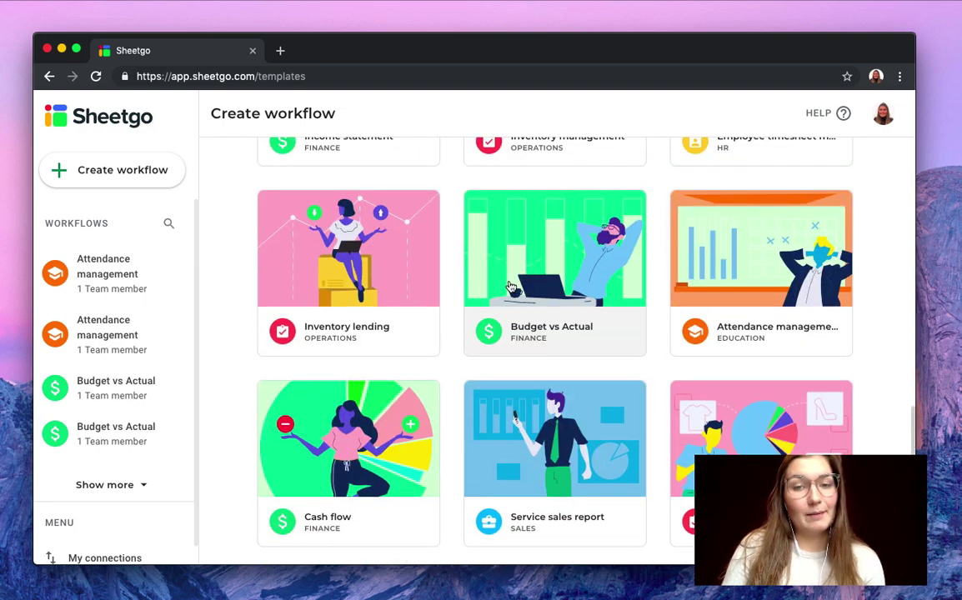
scroll(510, 286, "up", 10)
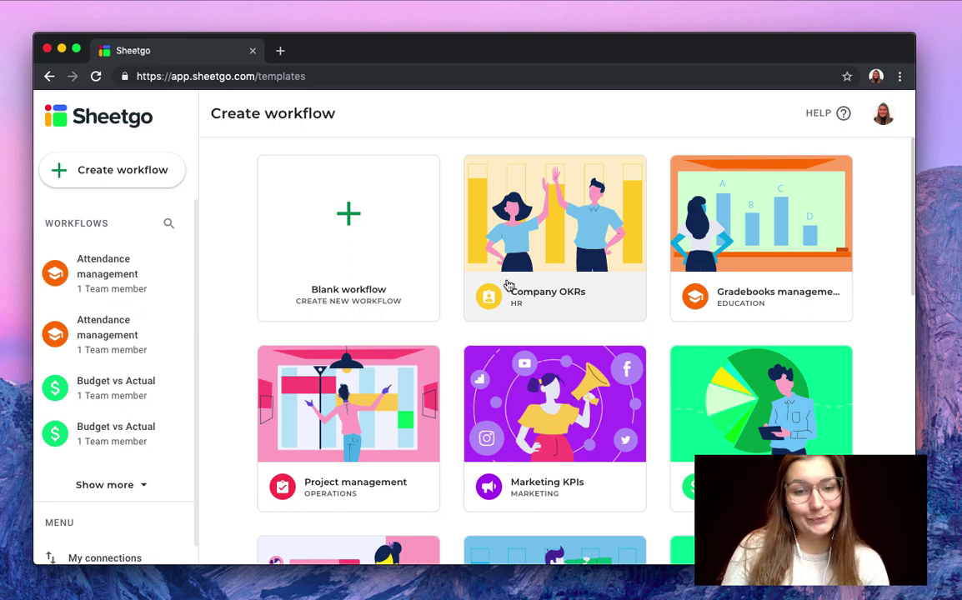
scroll(508, 286, "down", 1)
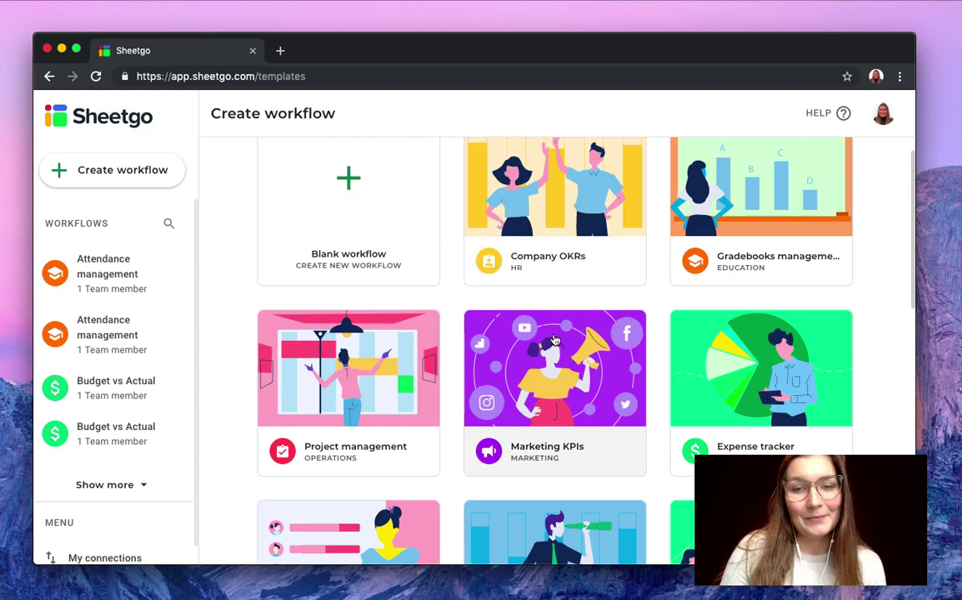
scroll(555, 340, "down", 5)
scroll(552, 340, "down", 10)
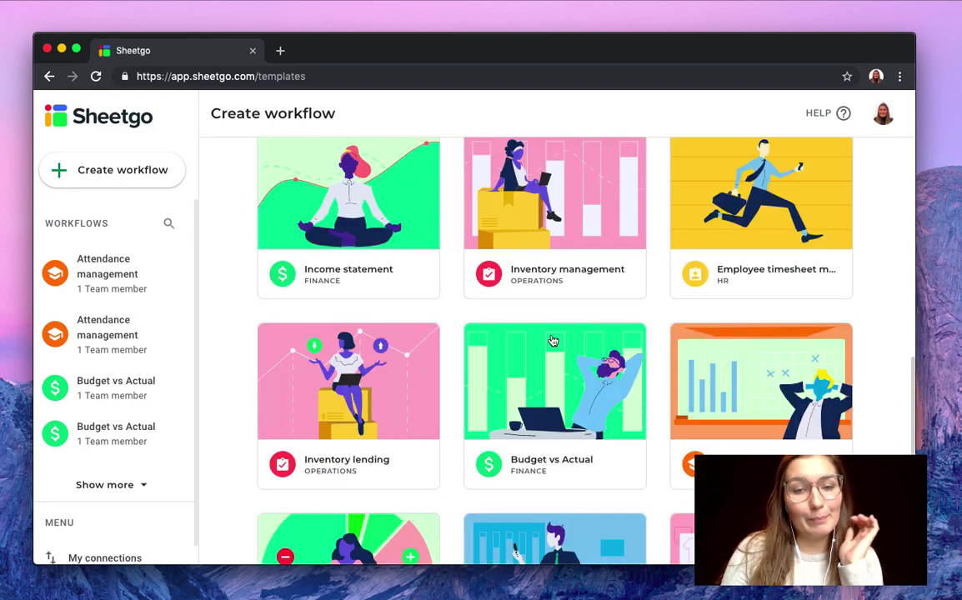
scroll(551, 340, "down", 3)
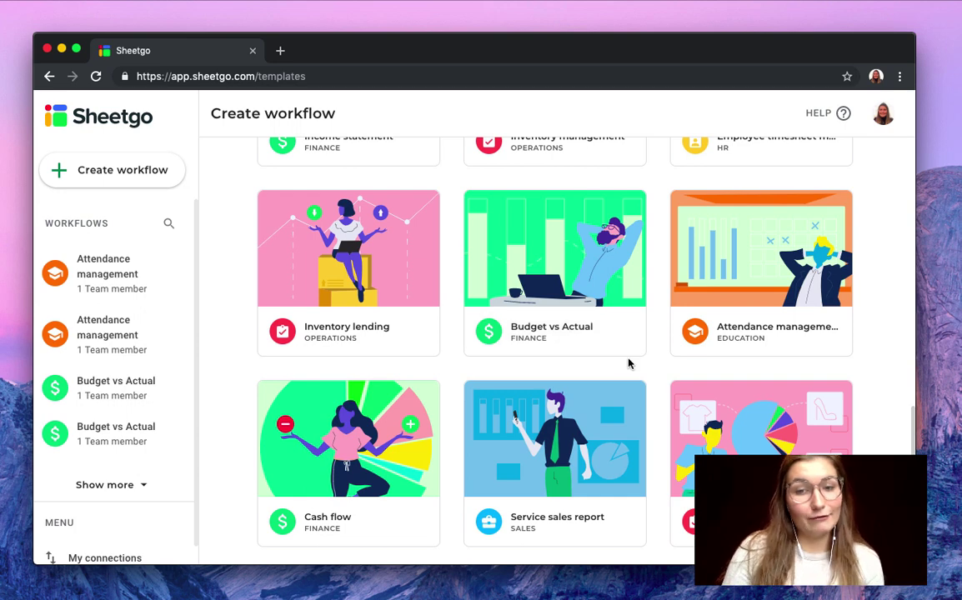
Open the Purchase order management template and page its slides through to the automated dashboard preview
left_click(754, 445)
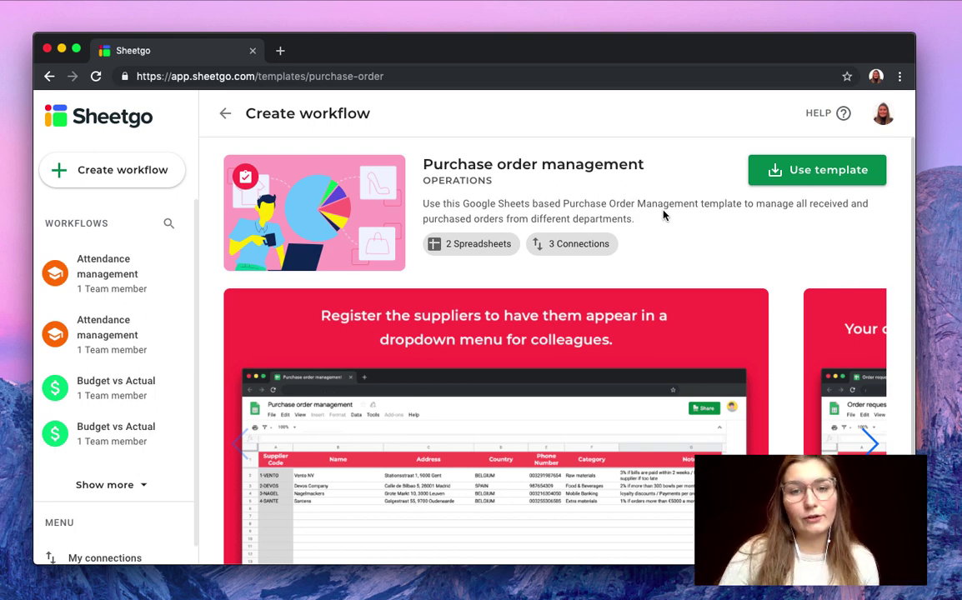
scroll(659, 236, "down", 1)
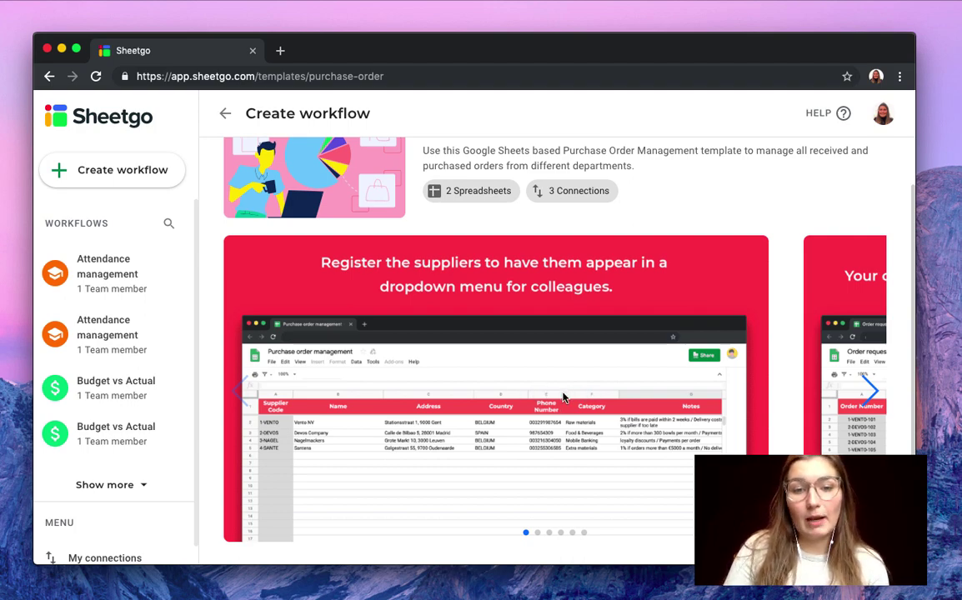
left_click(867, 396)
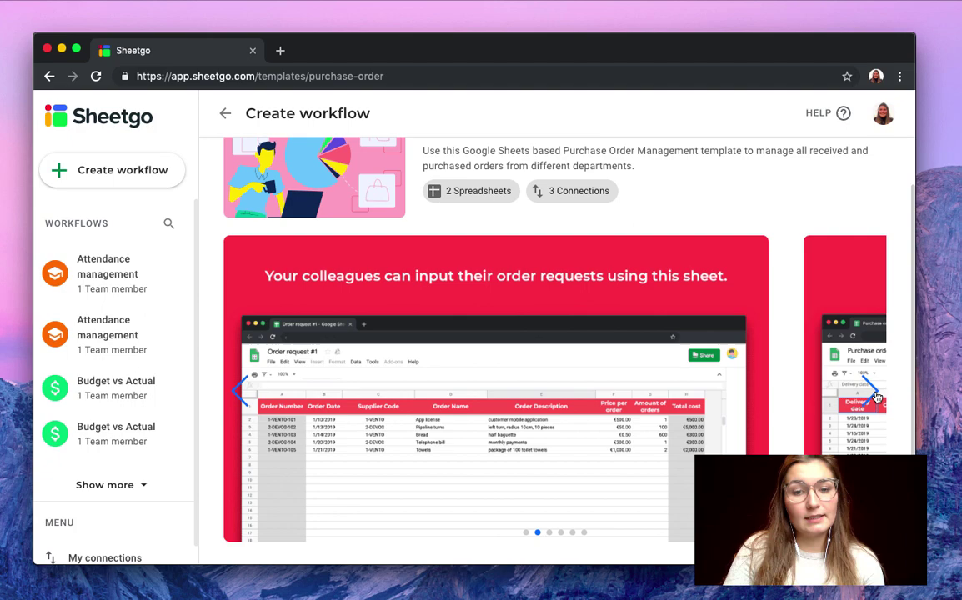
left_click(867, 393)
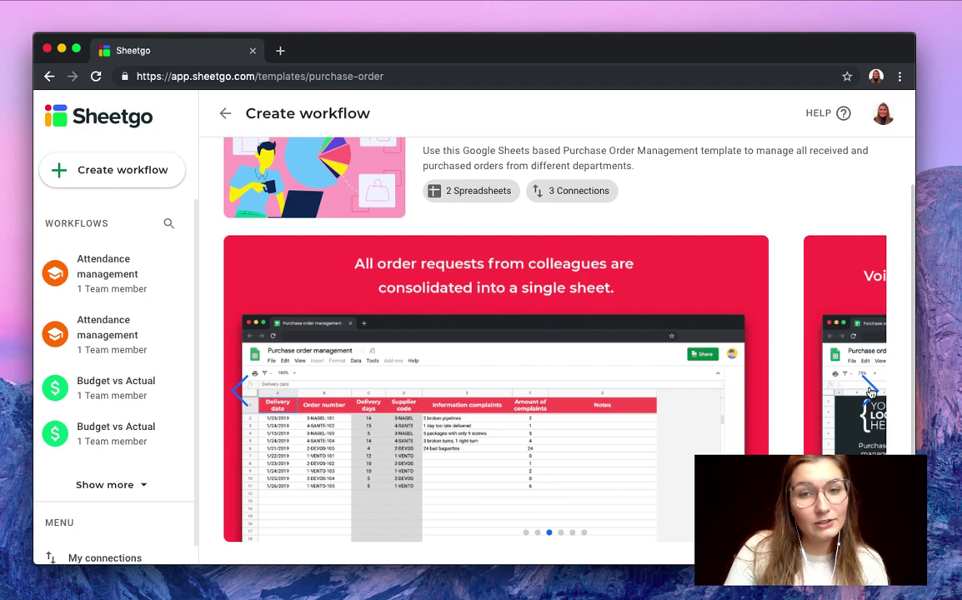
left_click(867, 393)
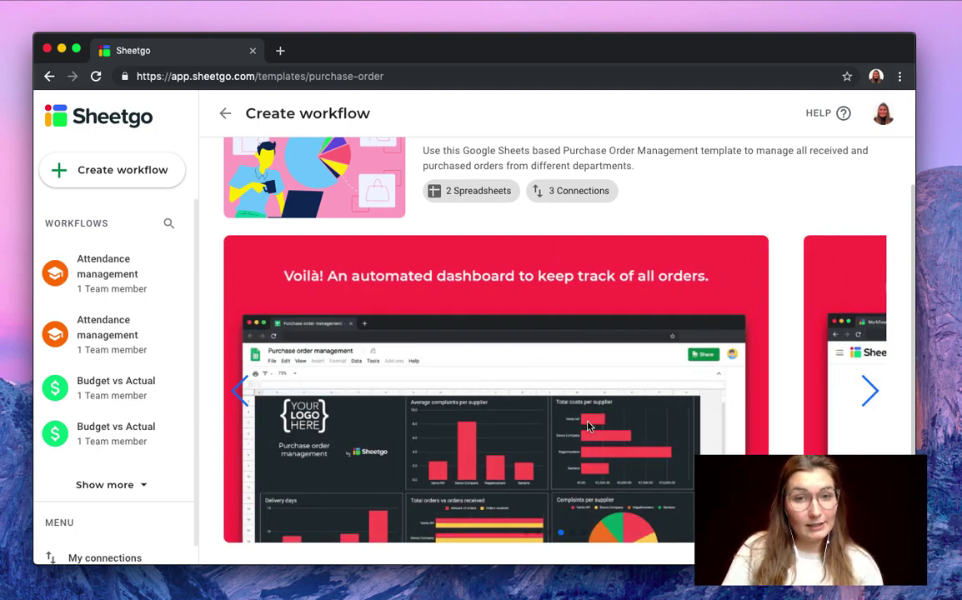
scroll(600, 421, "up", 2)
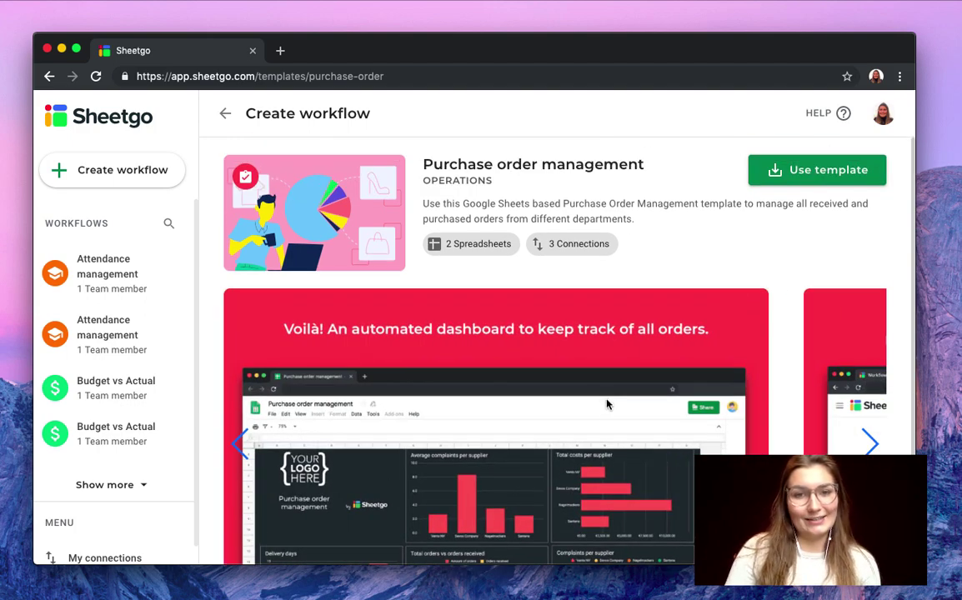
Install the Purchase order management template with Use template
left_click(826, 177)
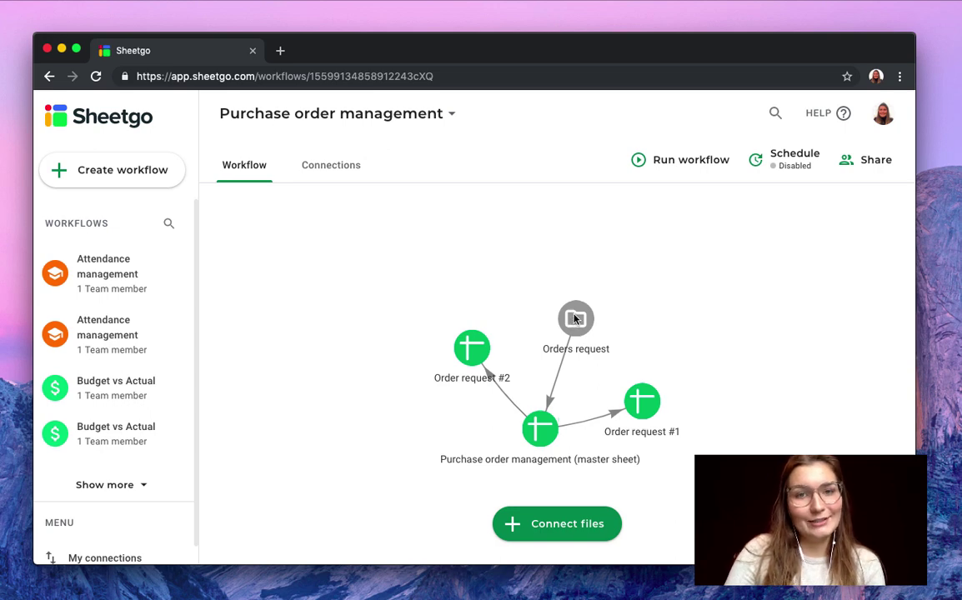
Open the master sheet, check Order requests #1 and #2 in the Orders request Drive folder, then return
left_click(540, 425)
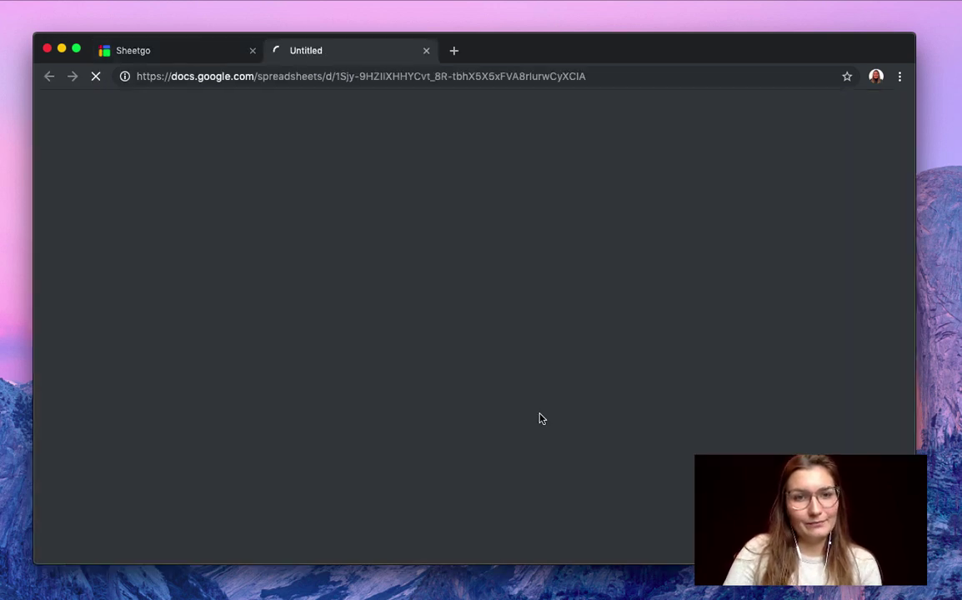
left_click(216, 53)
left_click(588, 321)
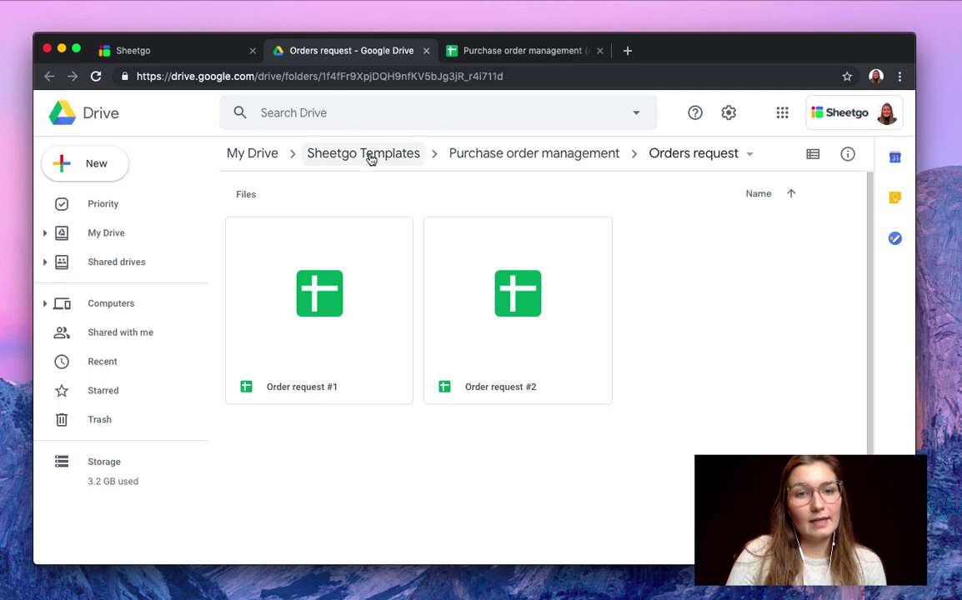
left_click(407, 157)
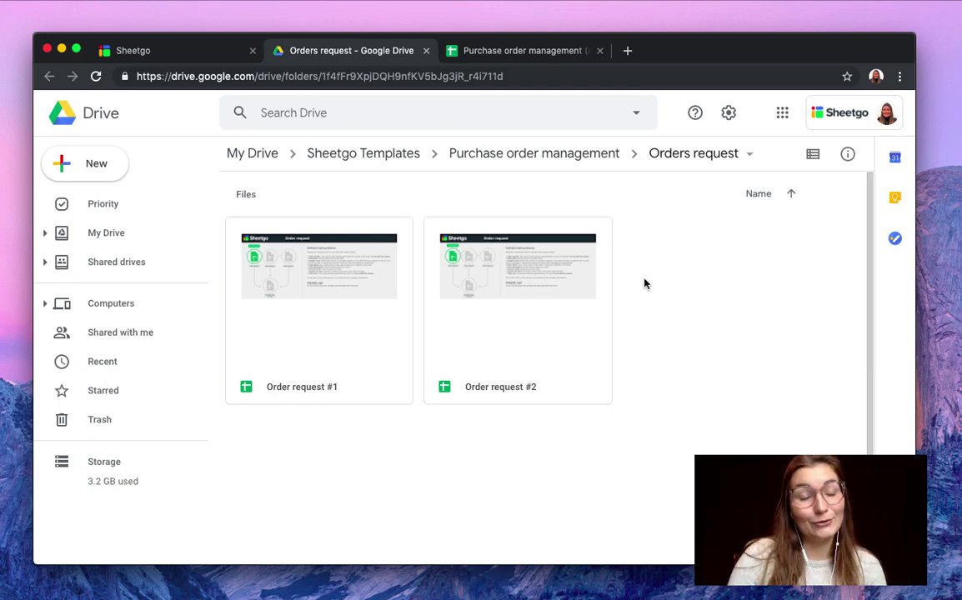
left_click(492, 48)
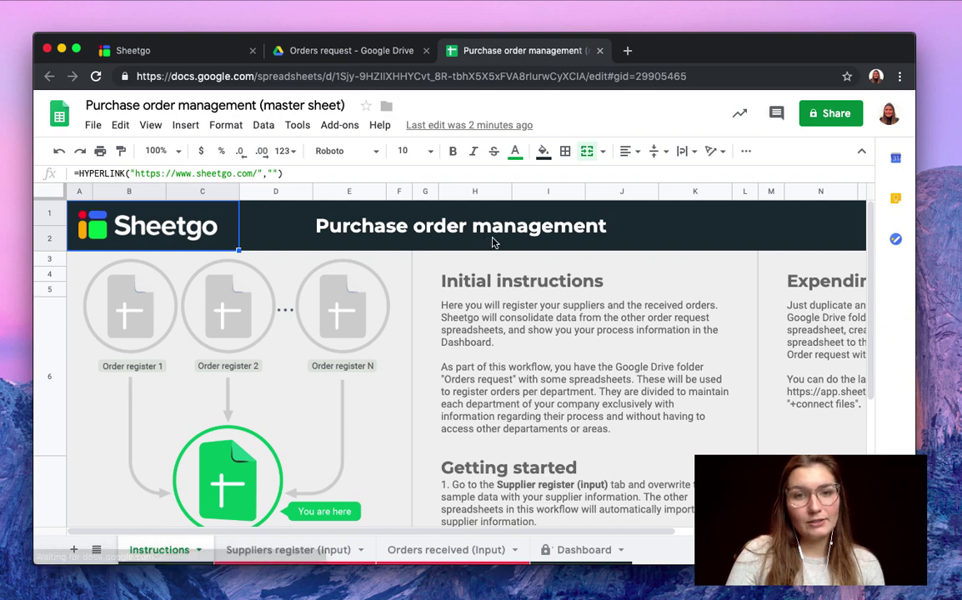
Scroll the Instructions tab, then open the Suppliers register (Input) sheet with its four sample suppliers
scroll(481, 287, "down", 1)
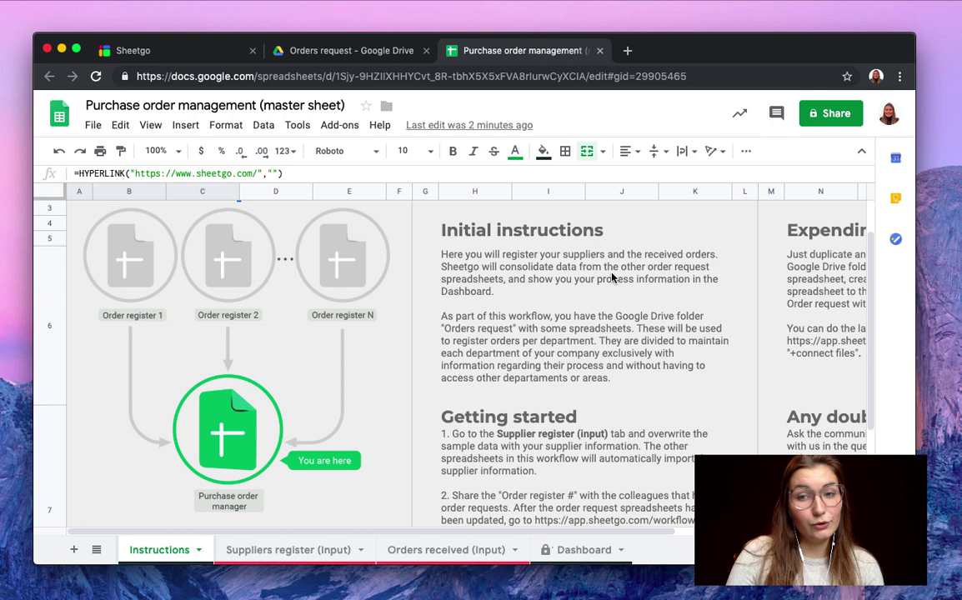
scroll(597, 317, "up", 1)
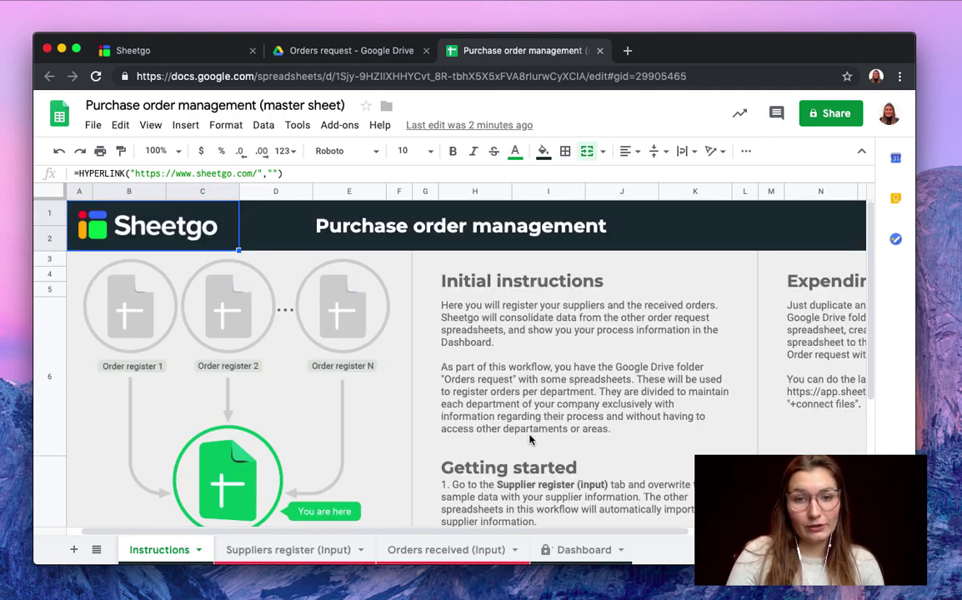
left_click(285, 550)
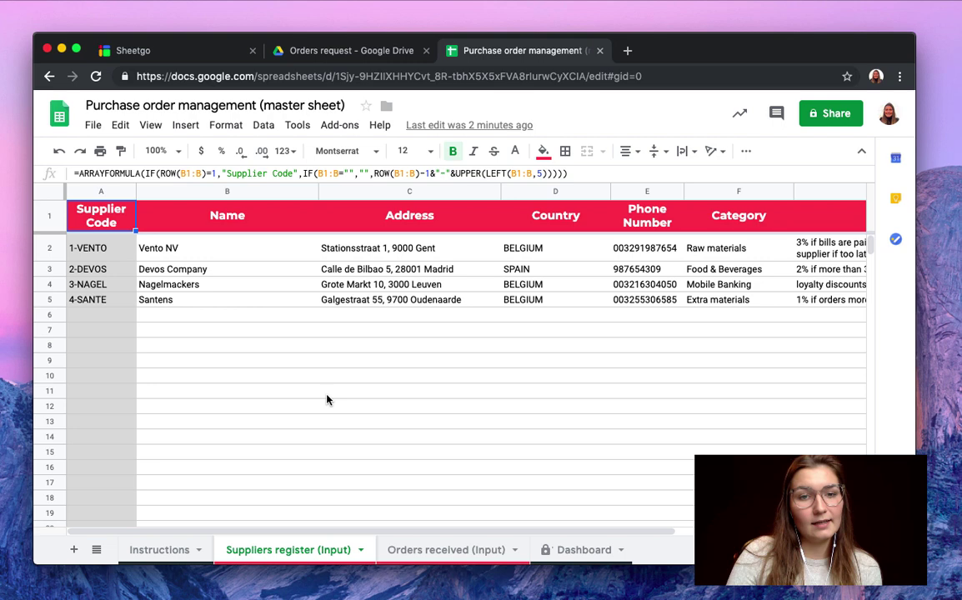
Open Order request #1 from the Orders request folder and rename it 'Orders finance'
left_click(366, 48)
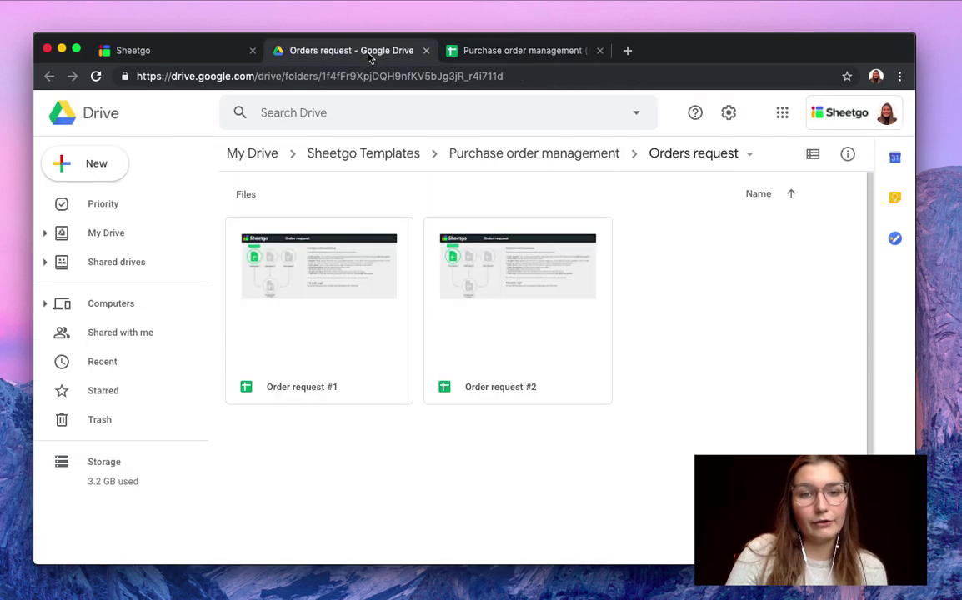
double_click(309, 376)
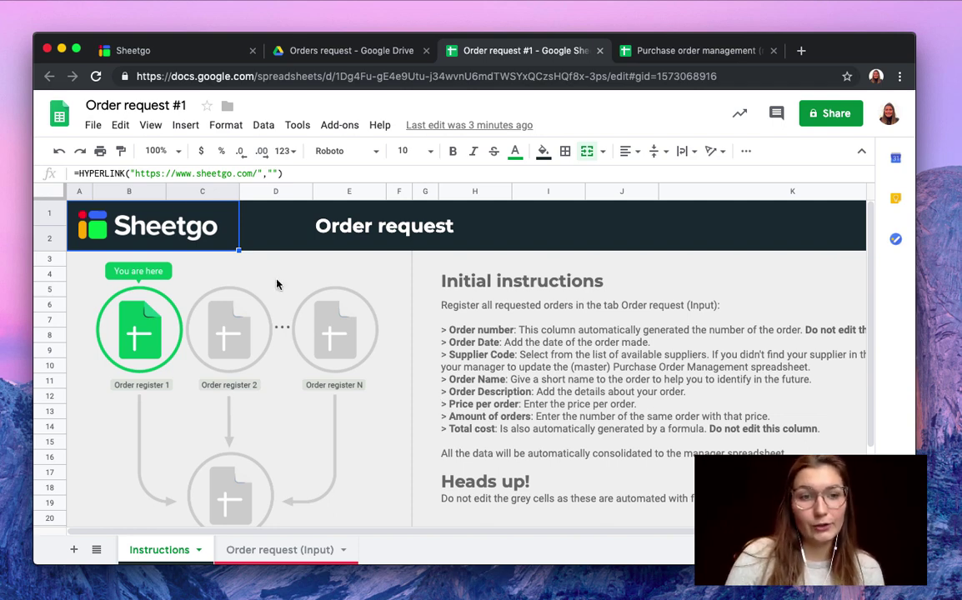
left_click(126, 105)
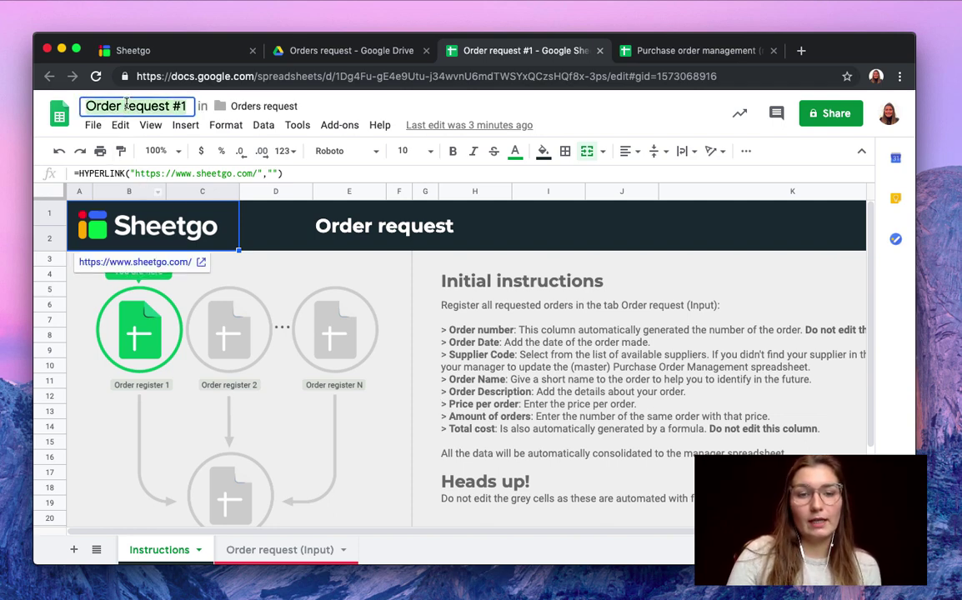
type("Or")
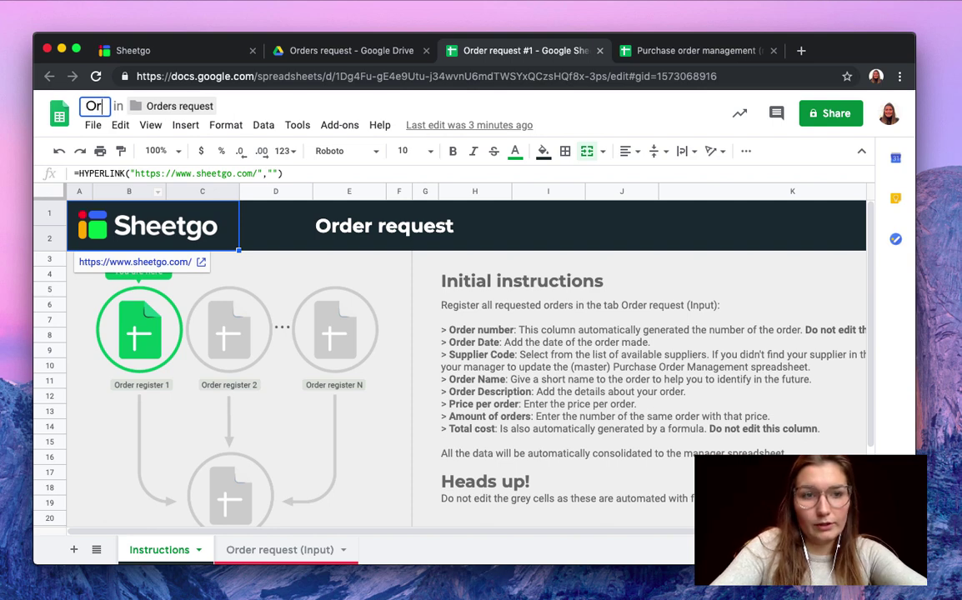
type("ders finance")
key("Return")
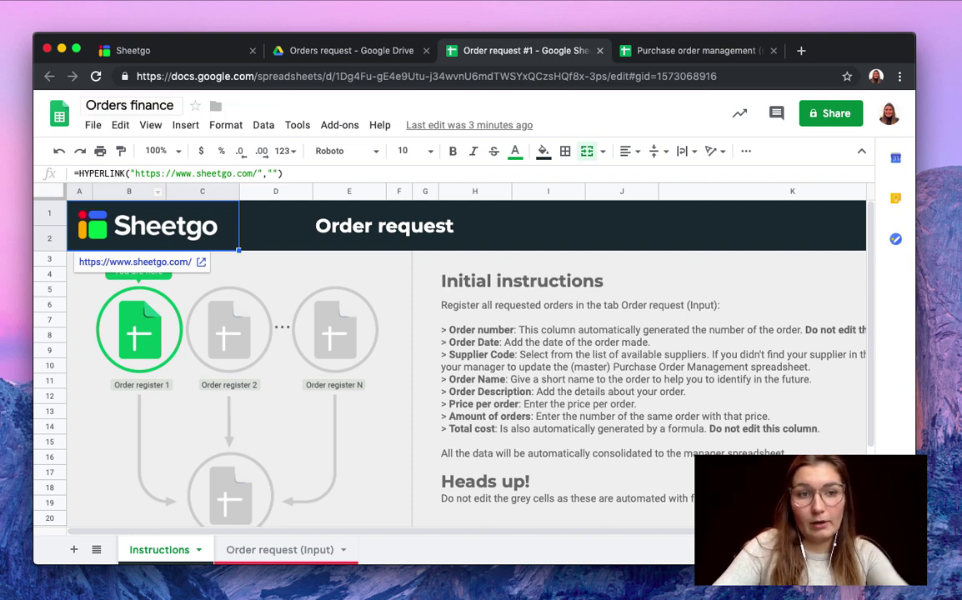
Open the Order request (Input) sheet, check row 7's supplier code choices, and scroll right to Total cost
left_click(293, 551)
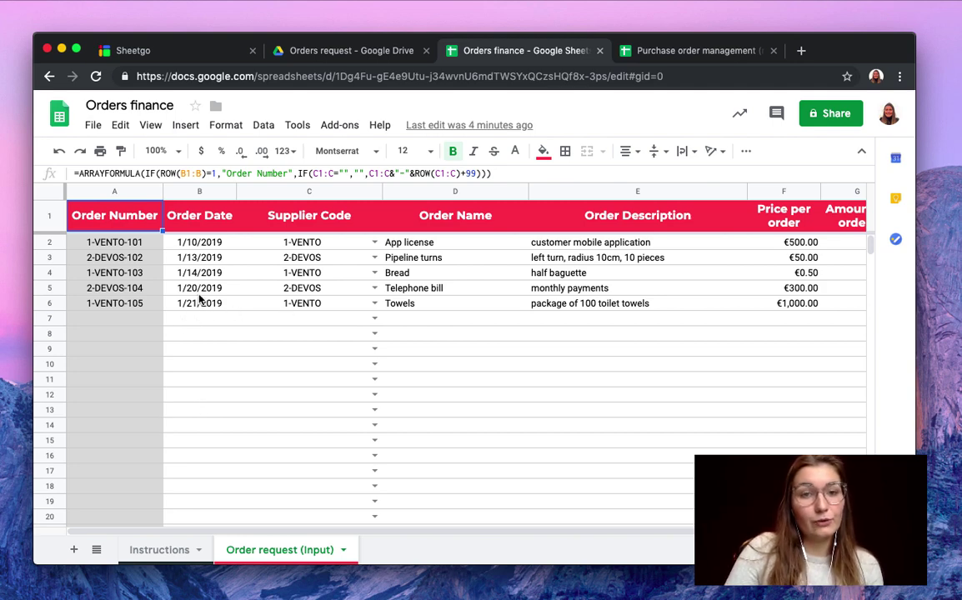
left_click(375, 320)
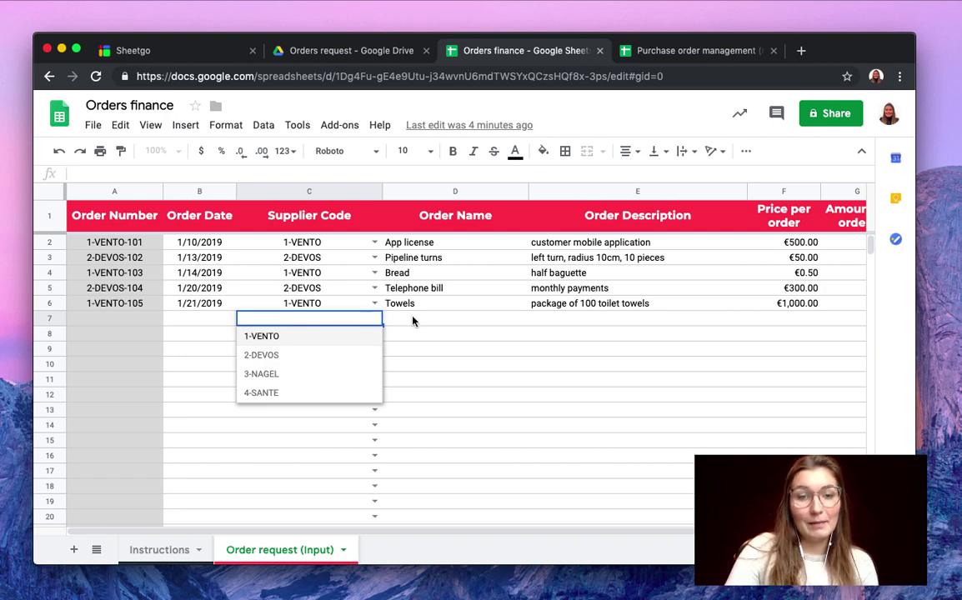
left_click(412, 321)
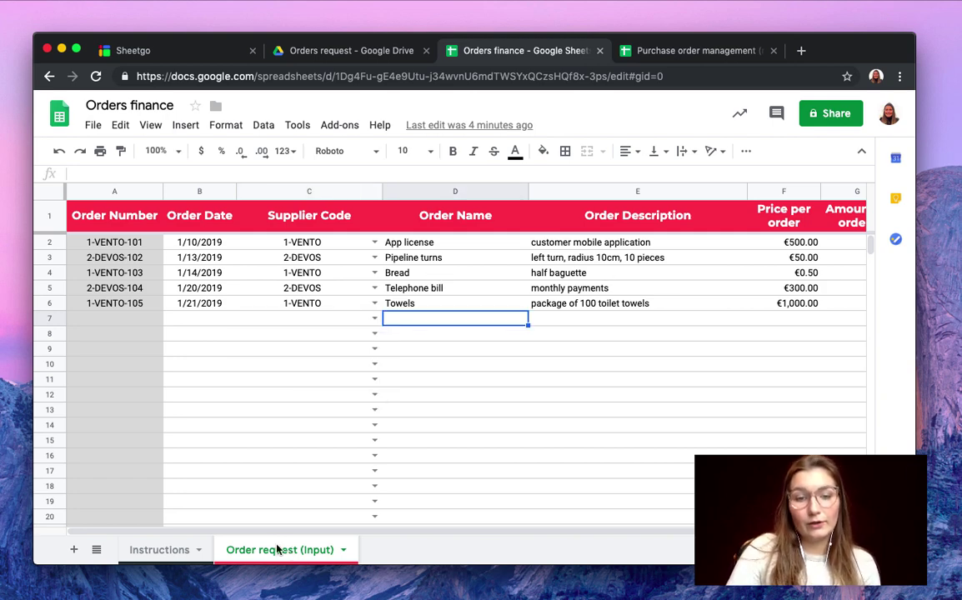
scroll(380, 530, "right", 5)
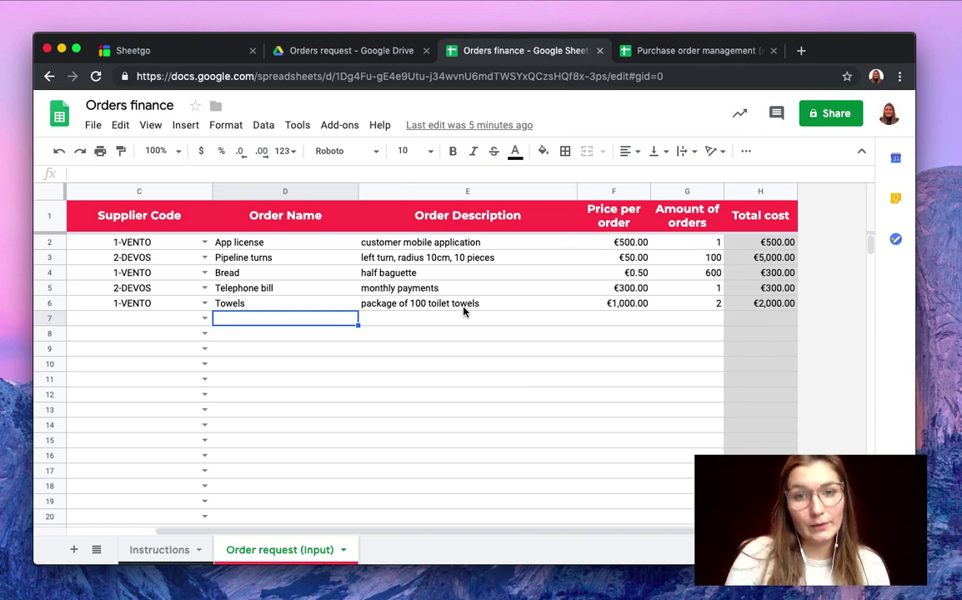
Look over the Sheetgo workflow map, then return to the master sheet's Suppliers register tab
left_click(156, 55)
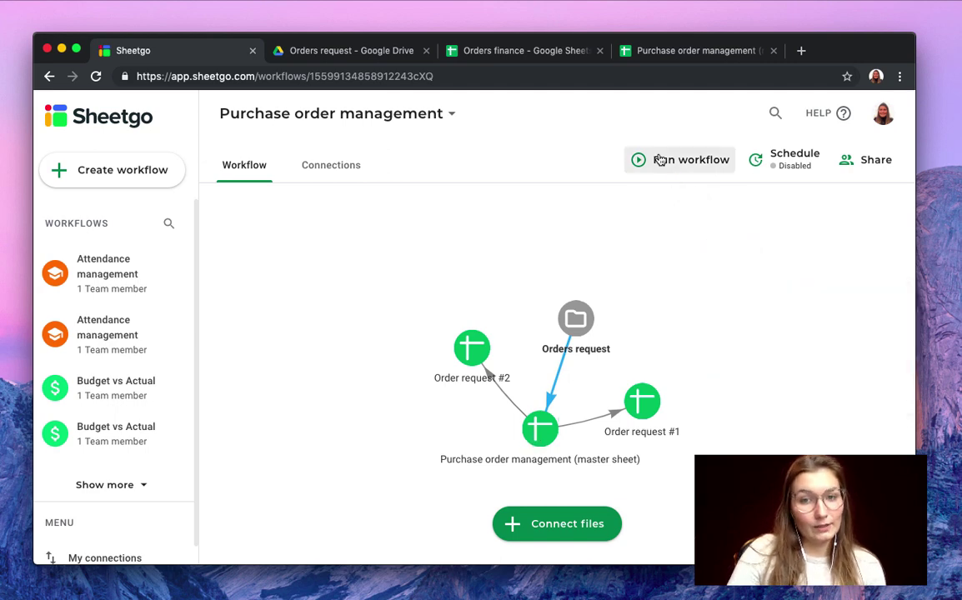
left_click(685, 52)
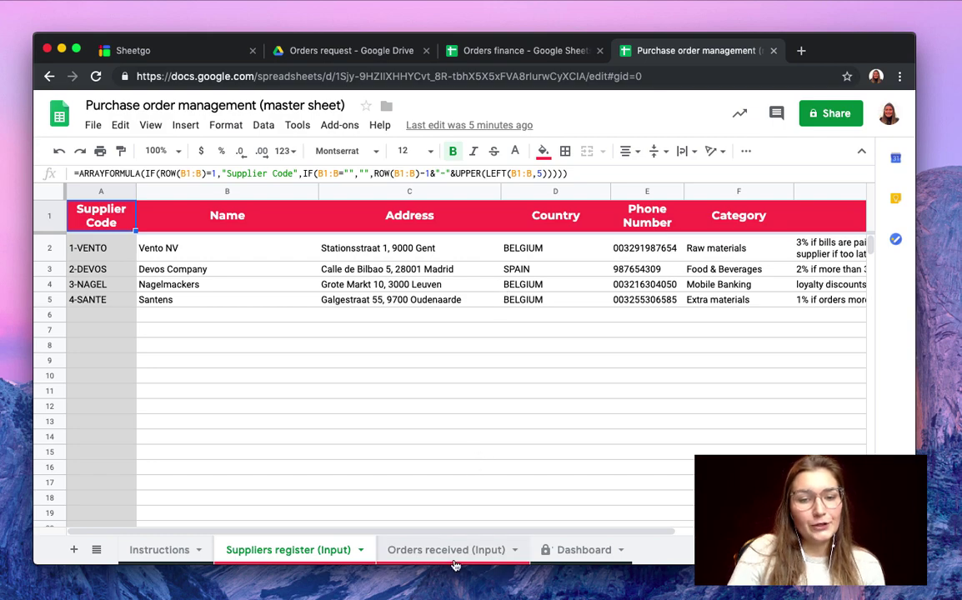
Open the Dashboard tab and scroll through the complaints, delivery days, total costs and orders received charts
left_click(585, 553)
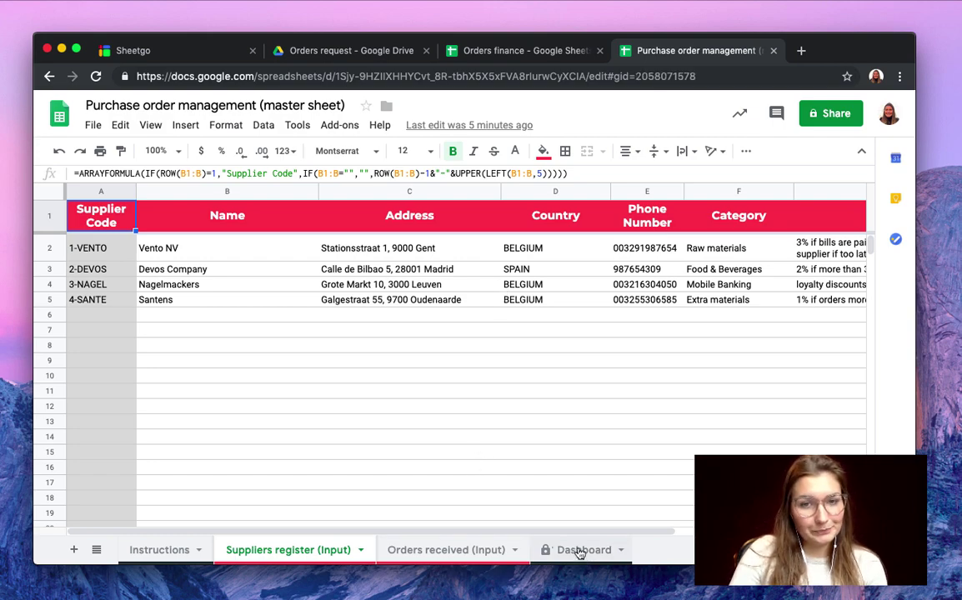
scroll(400, 458, "down", 4)
scroll(402, 460, "up", 2)
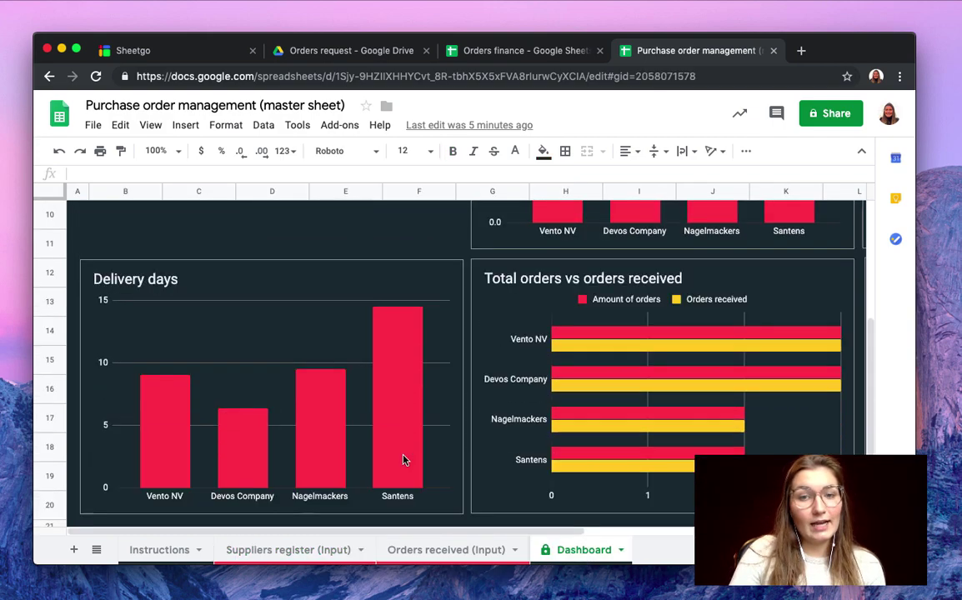
scroll(404, 458, "up", 4)
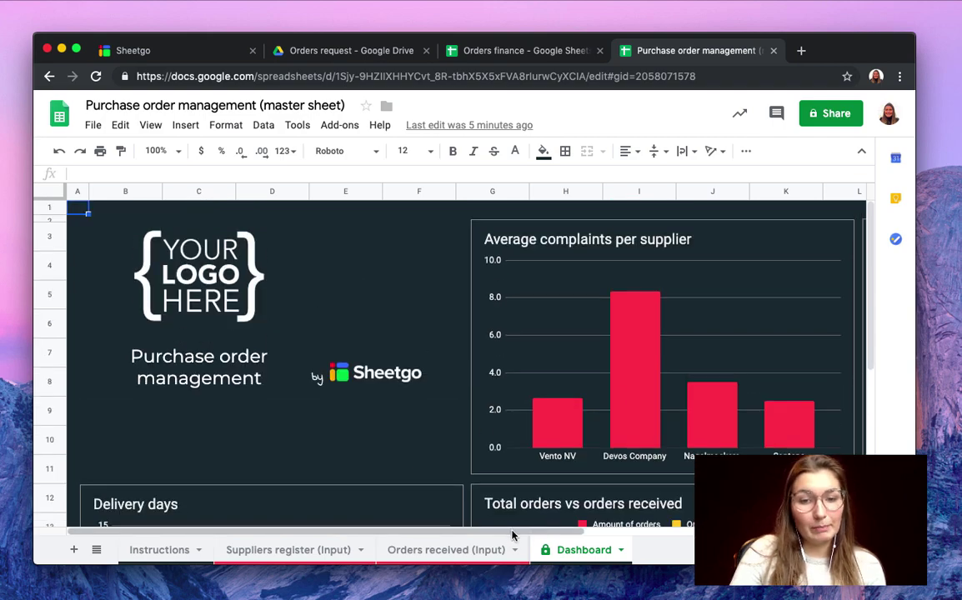
scroll(512, 533, "right", 8)
scroll(581, 438, "down", 3)
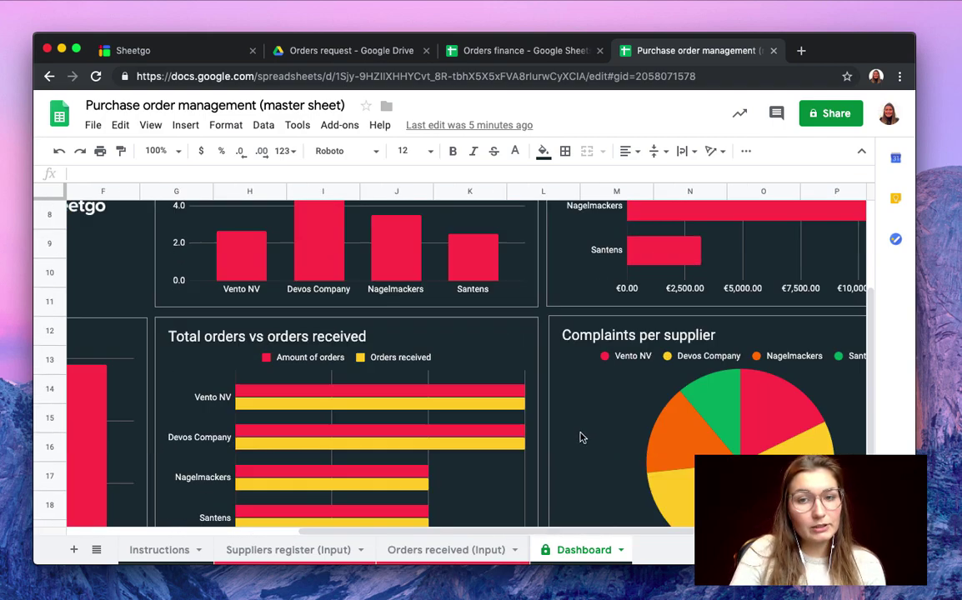
scroll(582, 437, "down", 3)
scroll(582, 442, "up", 5)
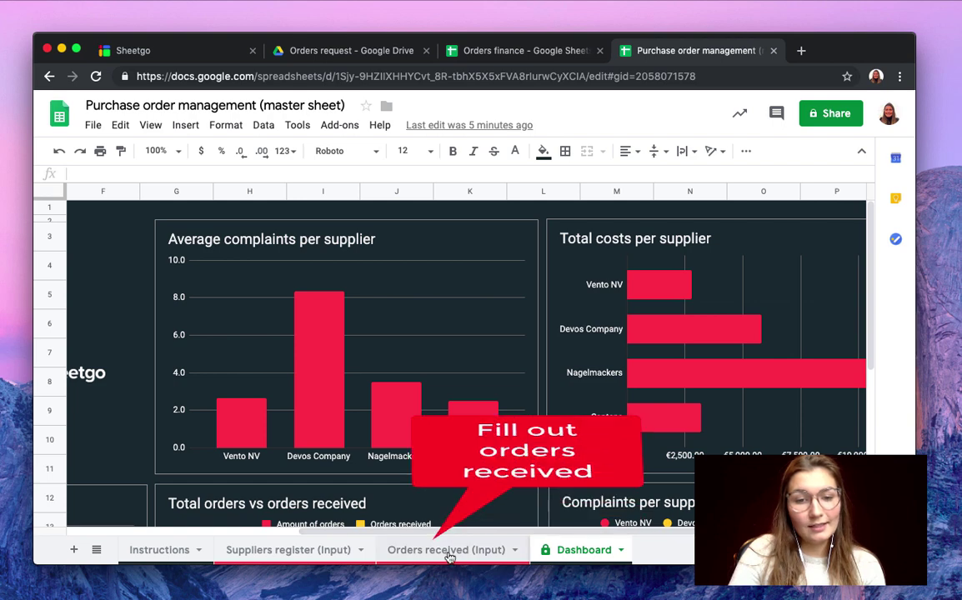
Review the Orders received (Input) sheet's delivery dates, order numbers and complaint descriptions in E2:E6
left_click(442, 552)
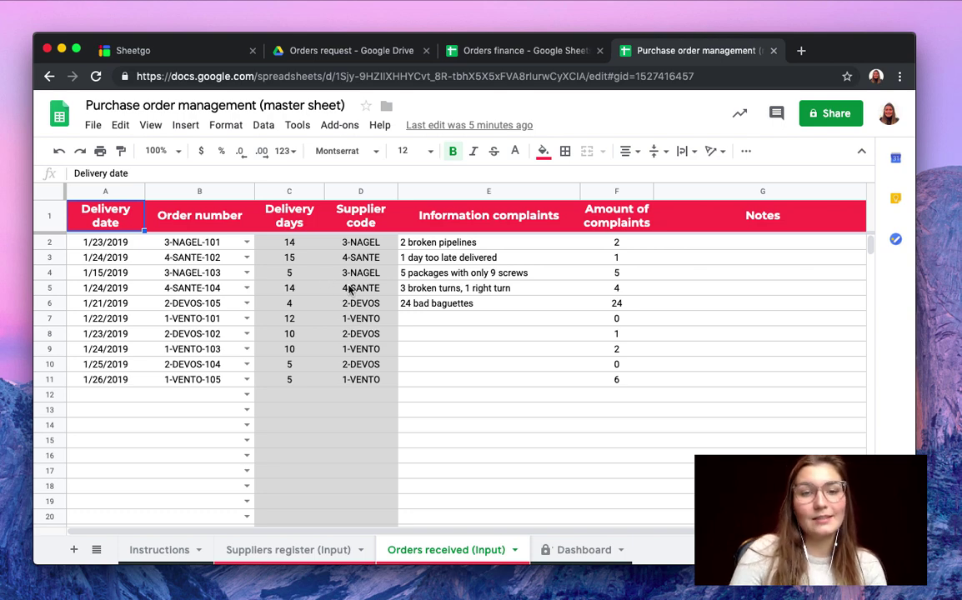
left_click(112, 273)
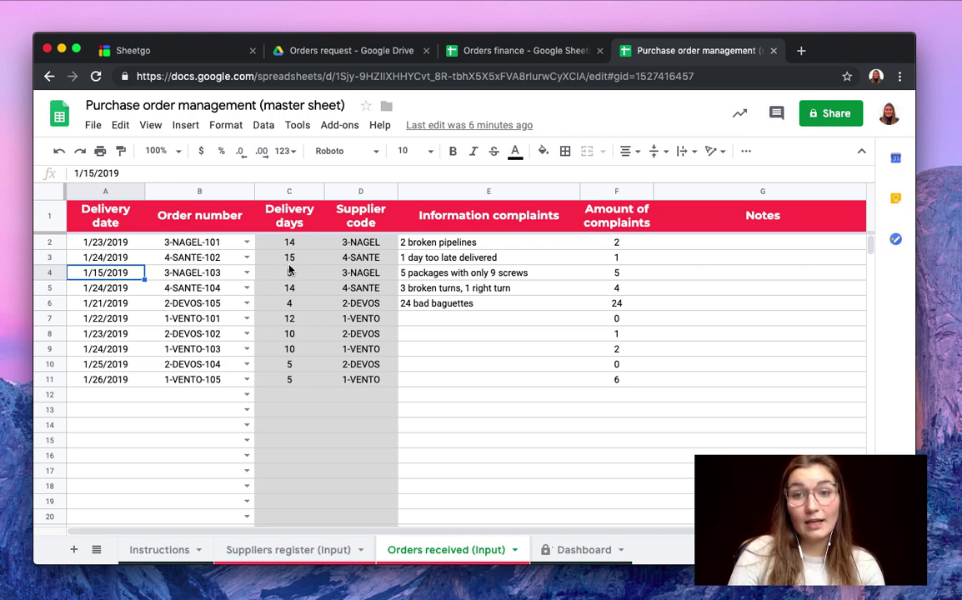
double_click(246, 257)
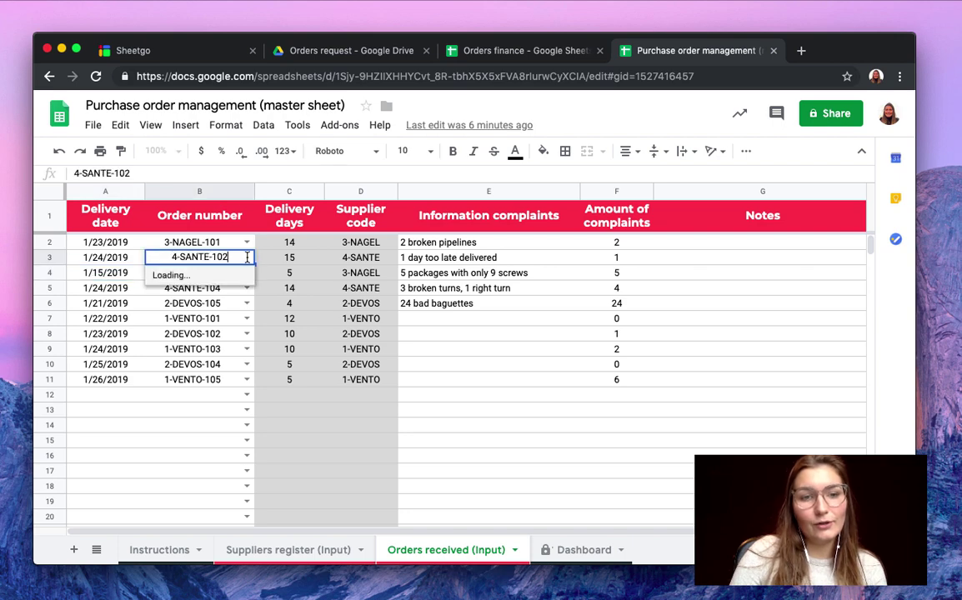
left_click(450, 260)
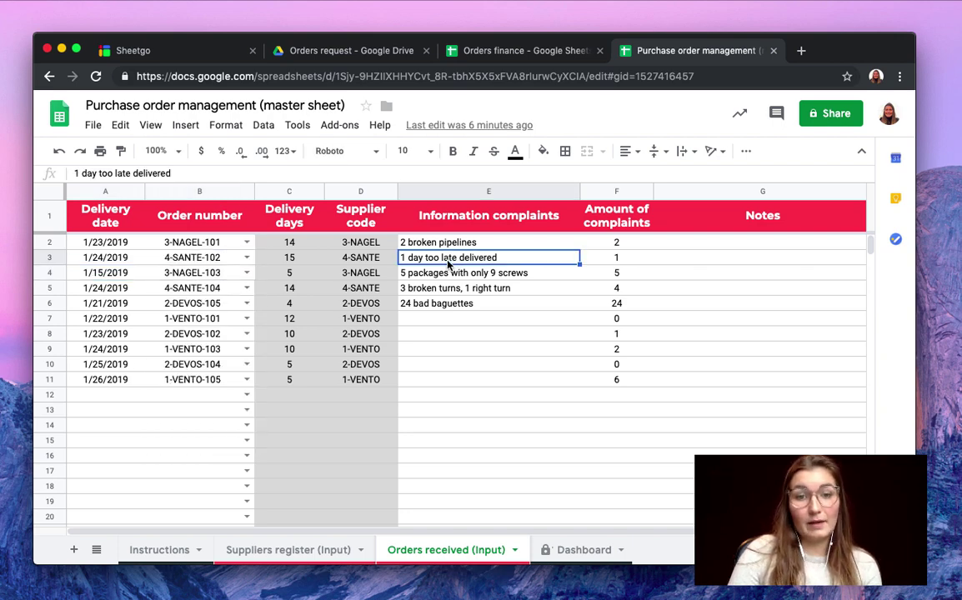
left_click_drag(457, 242, 417, 302)
left_click(488, 318)
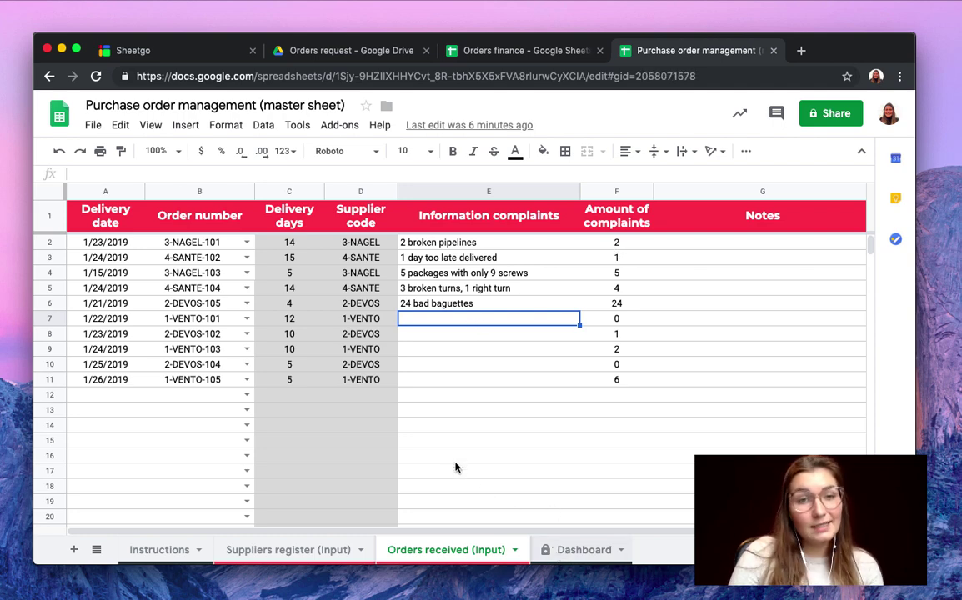
Scroll down and across the Dashboard's supplier charts, then back up to the top
scroll(467, 467, "down", 5)
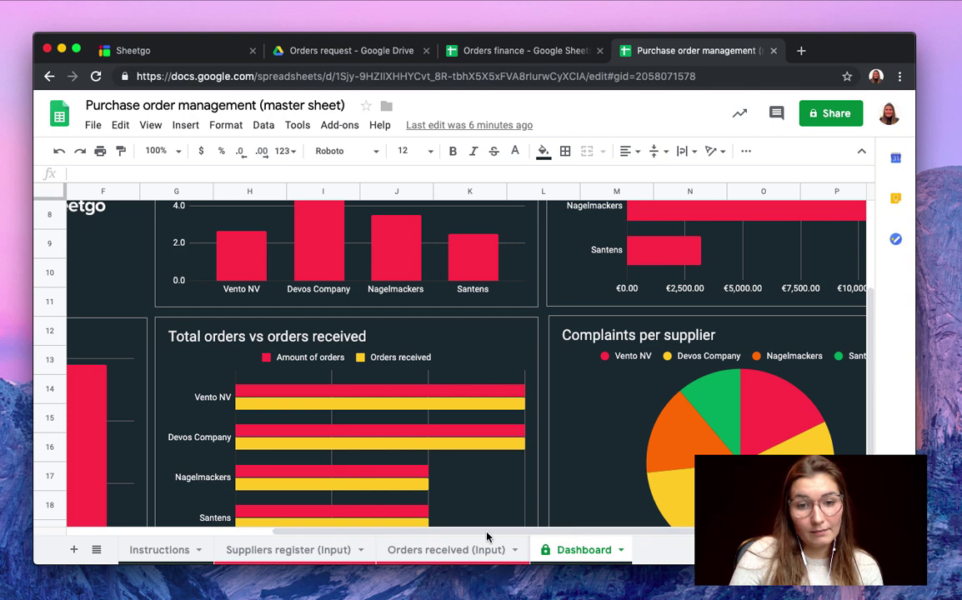
left_click_drag(440, 534, 266, 532)
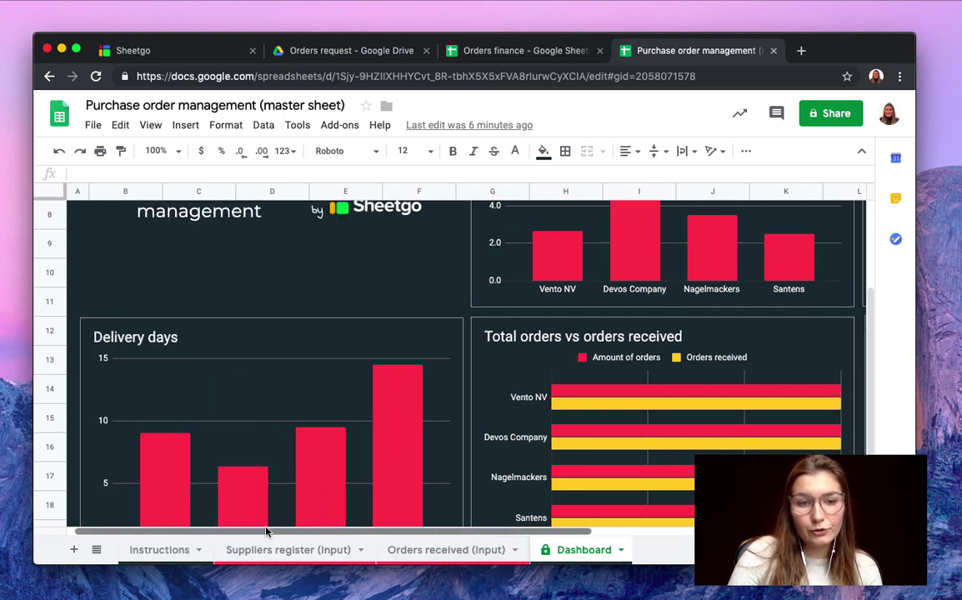
scroll(332, 437, "up", 5)
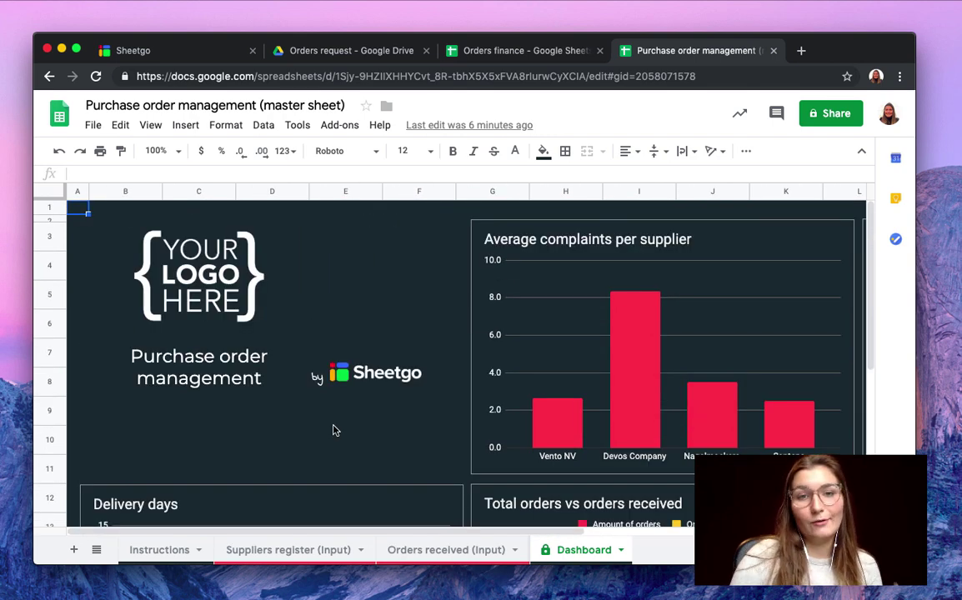